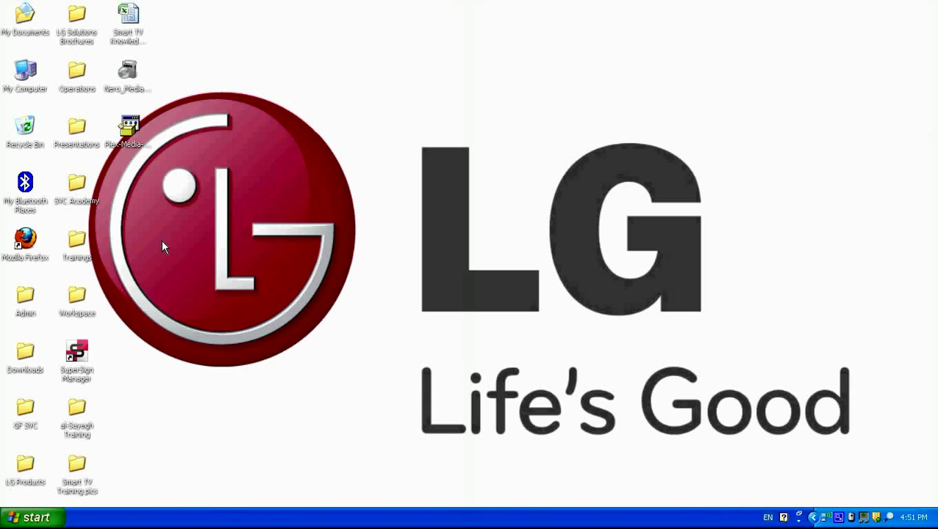
# Open the folder C:\Program Files\Nero\Nero MediaHome 4.
pyautogui.click(29, 517)
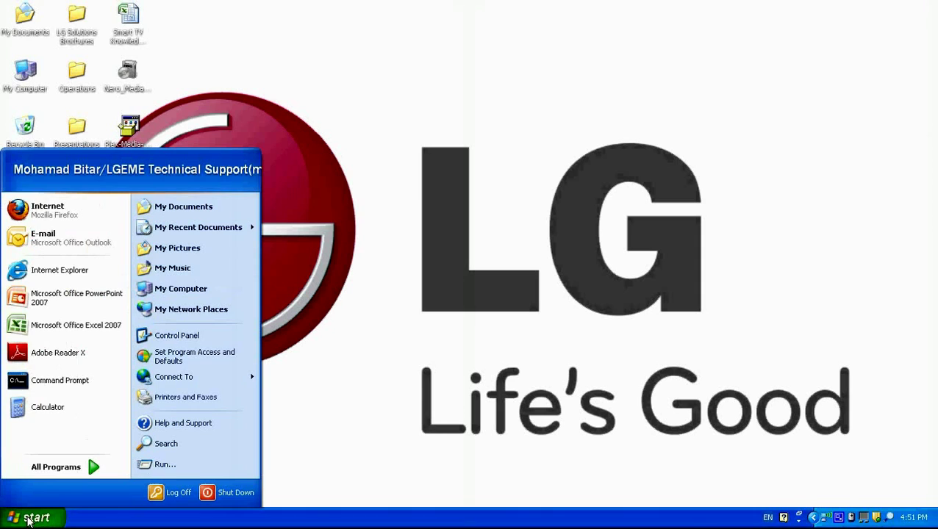
pyautogui.click(202, 290)
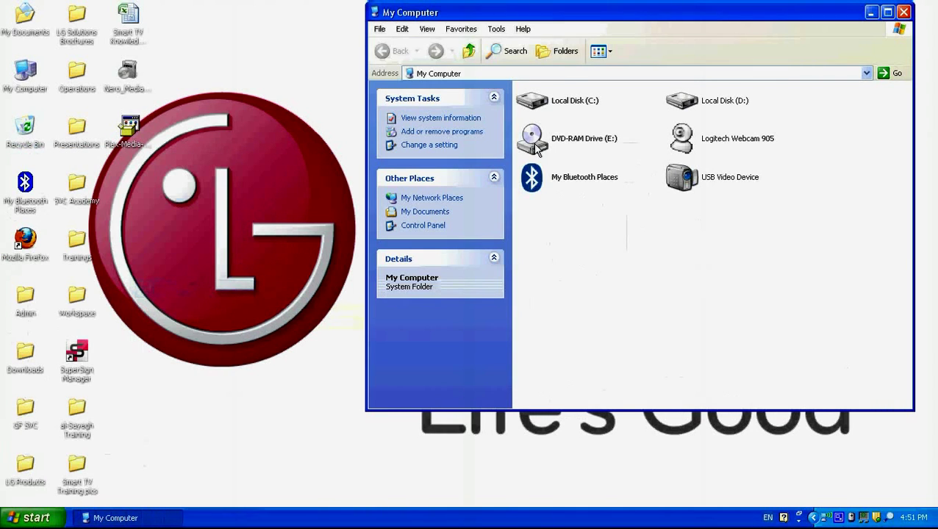
pyautogui.doubleClick(537, 103)
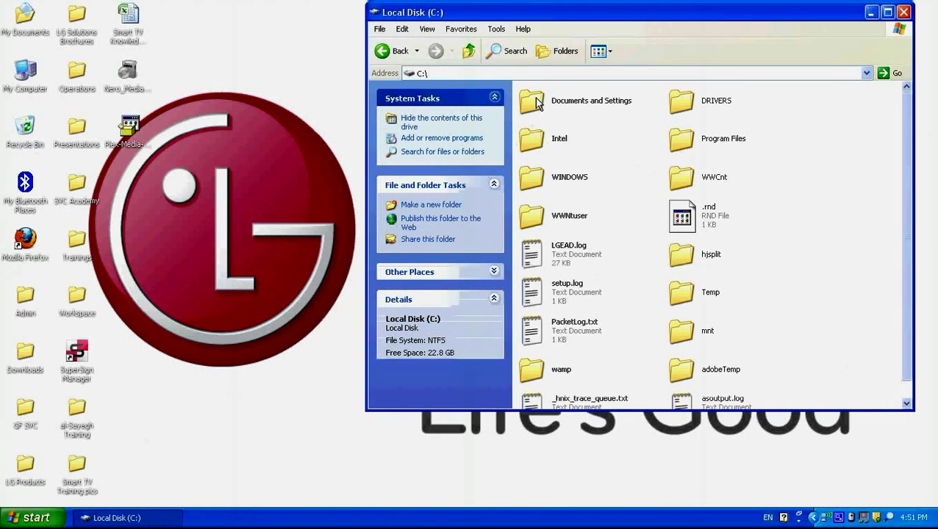
pyautogui.doubleClick(724, 147)
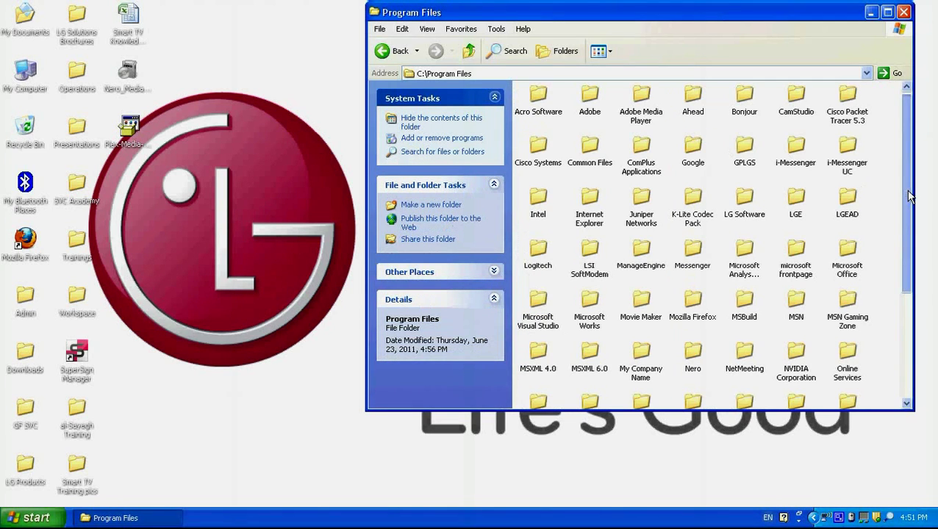
pyautogui.moveTo(912, 198); pyautogui.dragTo(907, 250)
pyautogui.doubleClick(691, 269)
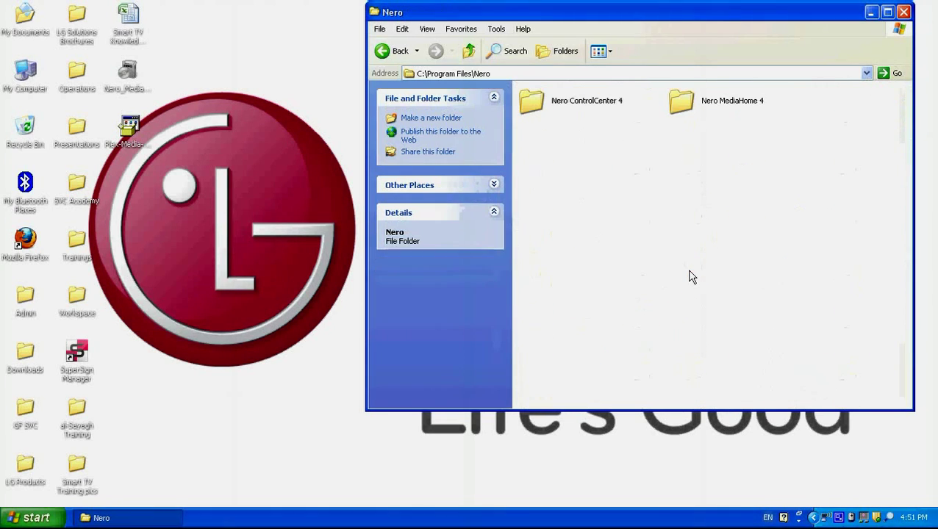
pyautogui.doubleClick(695, 103)
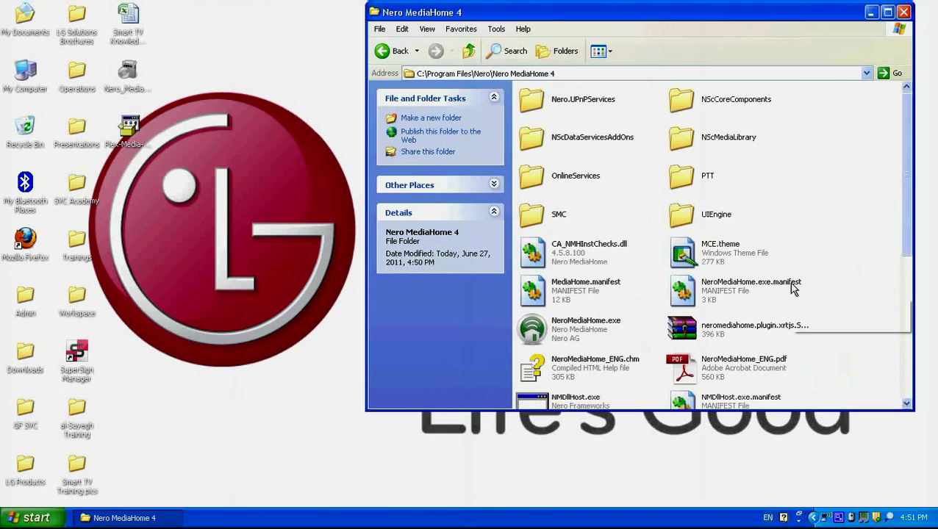
# Launch NeroMediaHome.exe, restore its minimized window, and close the program folder window.
pyautogui.click(556, 333)
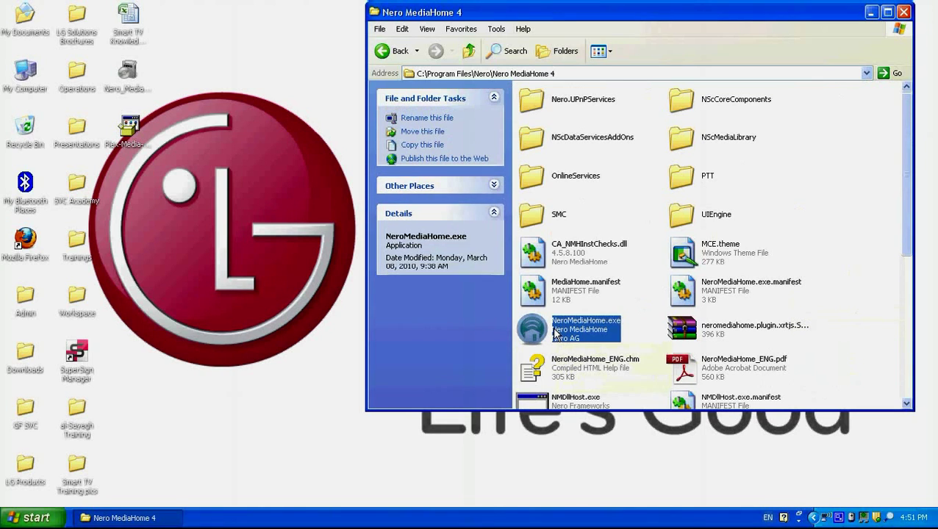
pyautogui.doubleClick(557, 333)
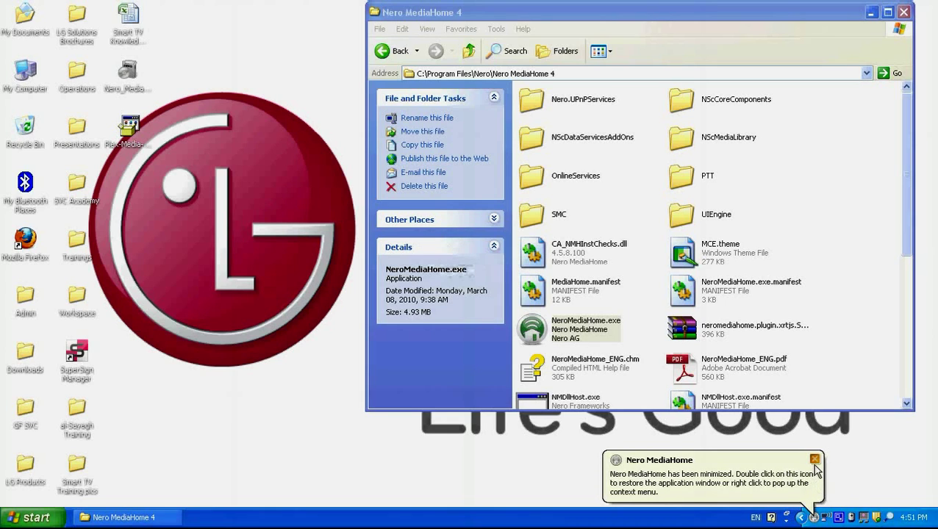
pyautogui.click(814, 471)
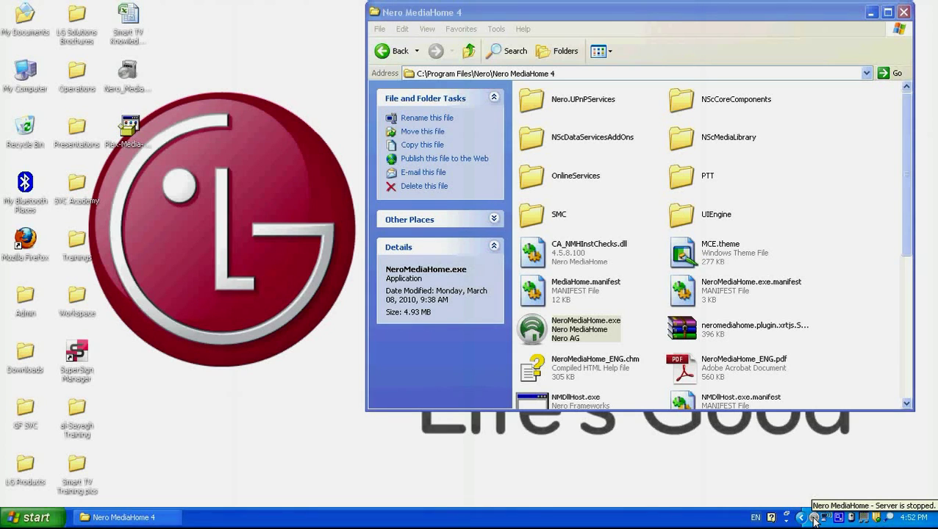
pyautogui.doubleClick(814, 519)
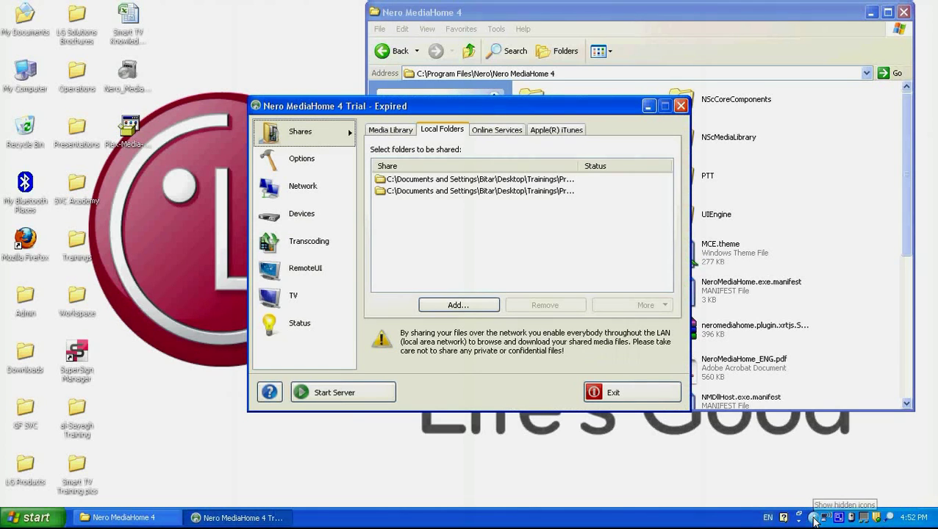
pyautogui.click(903, 12)
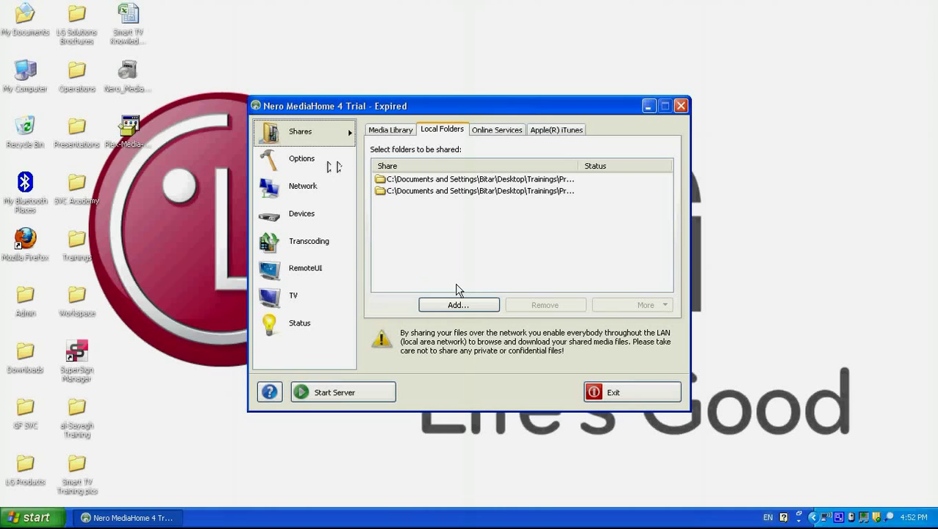
# Try to add the folder Trainings\Products\Smart TV\demo smart TV to the shared local folders.
pyautogui.click(454, 304)
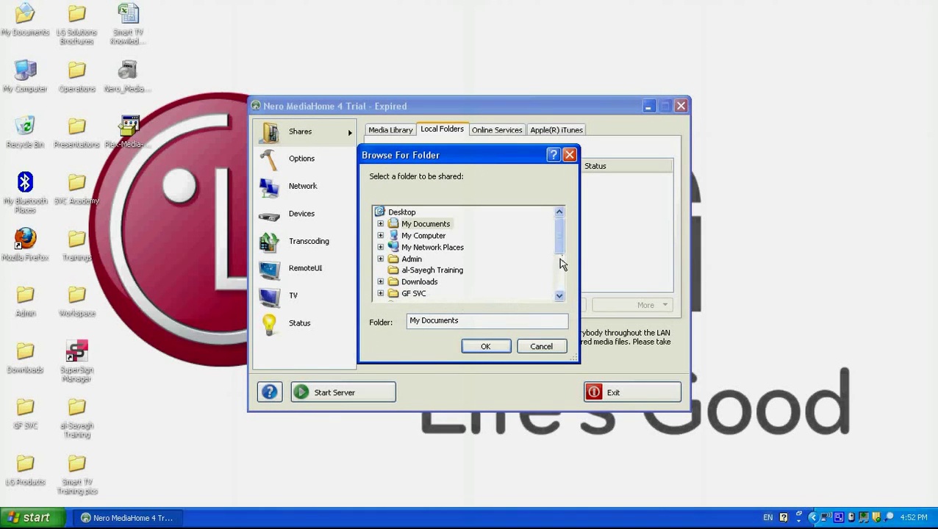
pyautogui.moveTo(560, 254); pyautogui.dragTo(561, 276)
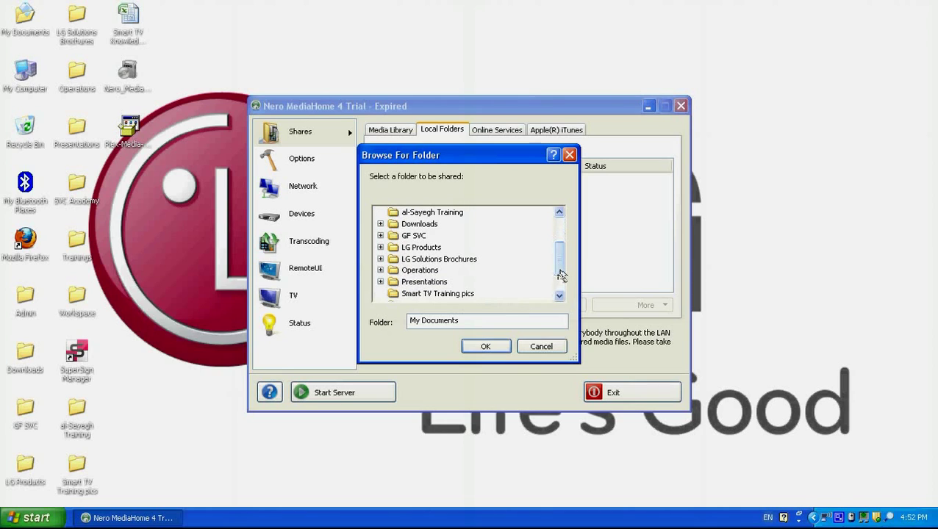
pyautogui.moveTo(561, 275); pyautogui.dragTo(561, 289)
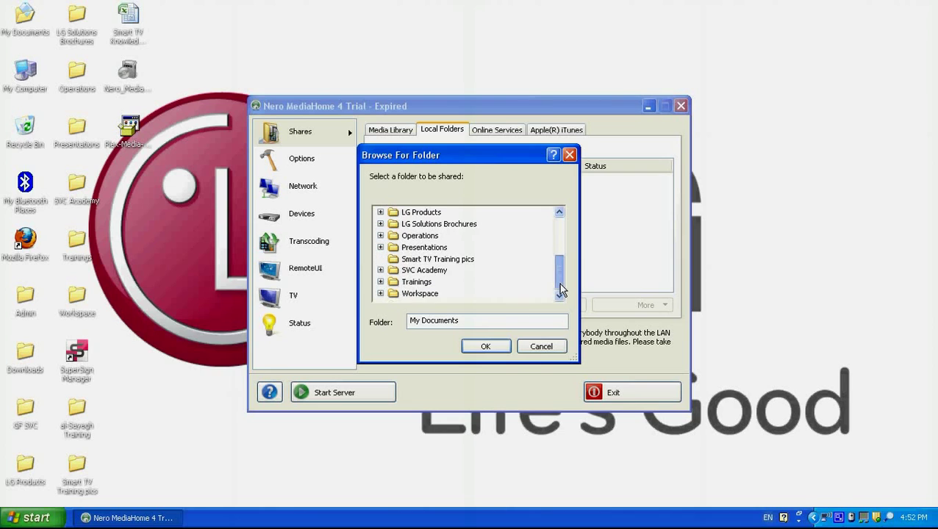
pyautogui.click(380, 283)
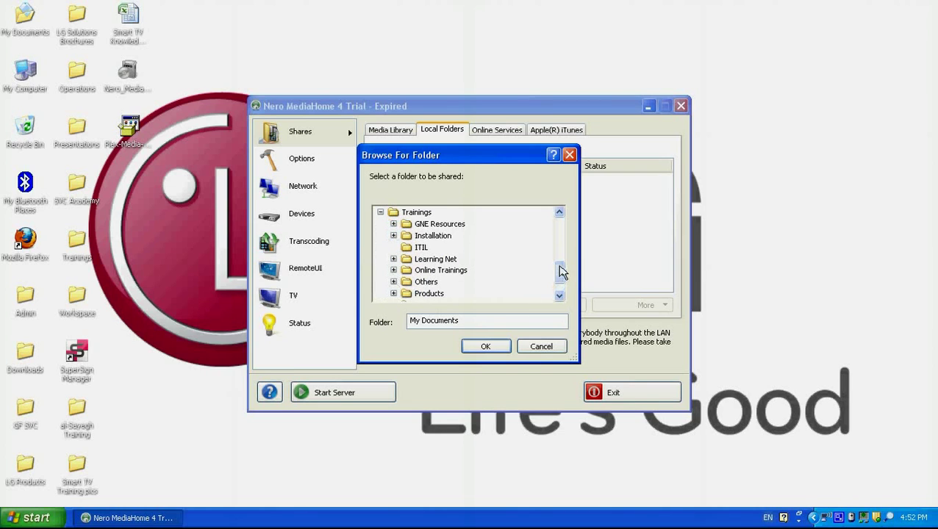
pyautogui.moveTo(561, 271); pyautogui.dragTo(560, 283)
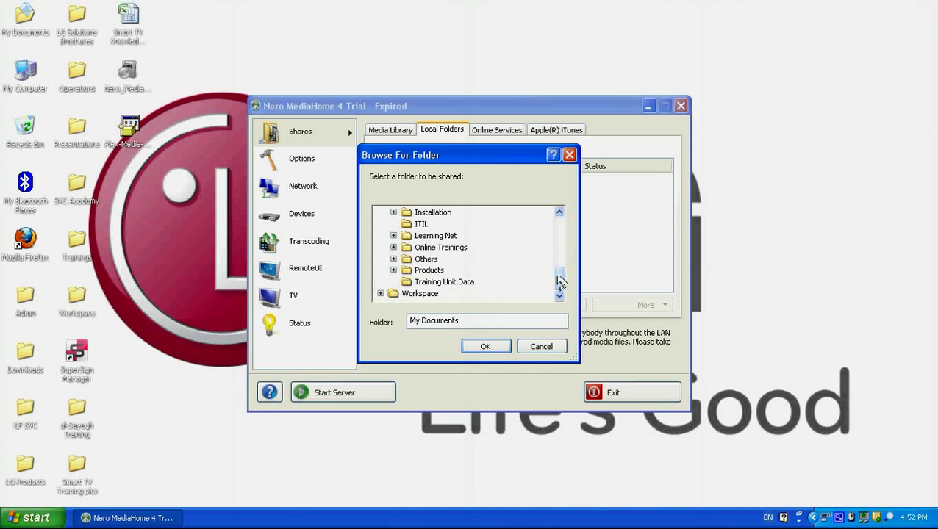
pyautogui.click(394, 270)
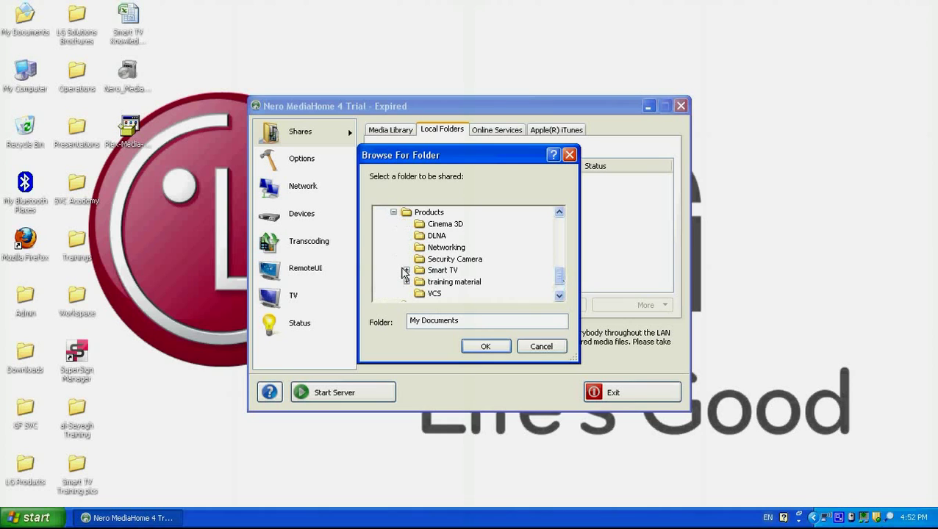
pyautogui.click(407, 271)
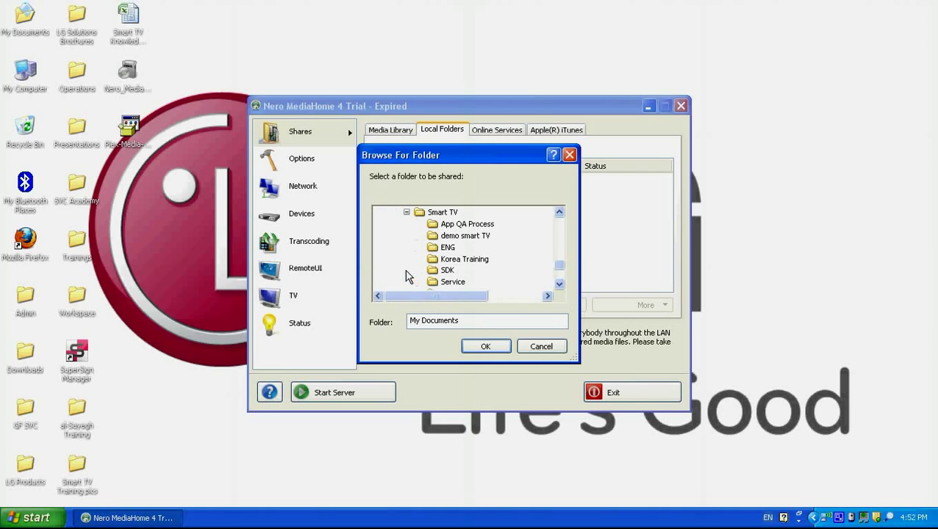
pyautogui.click(454, 260)
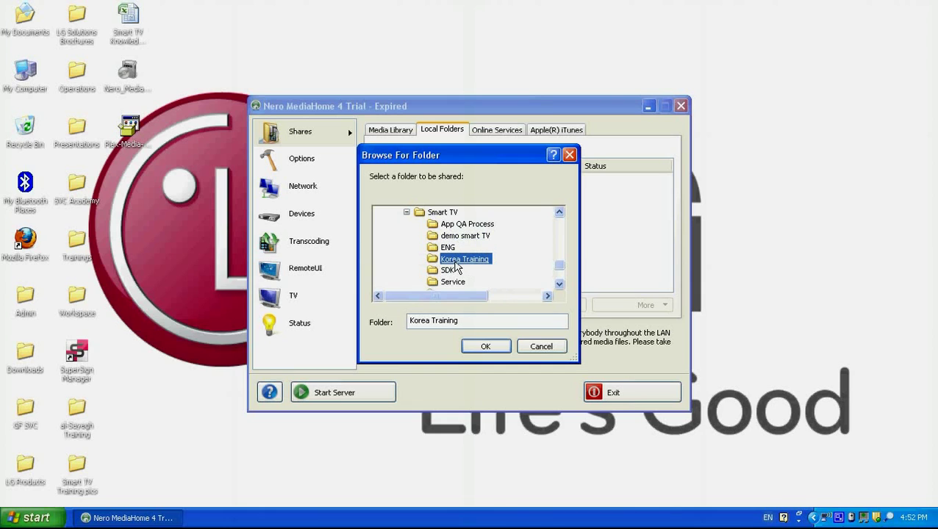
pyautogui.click(559, 284)
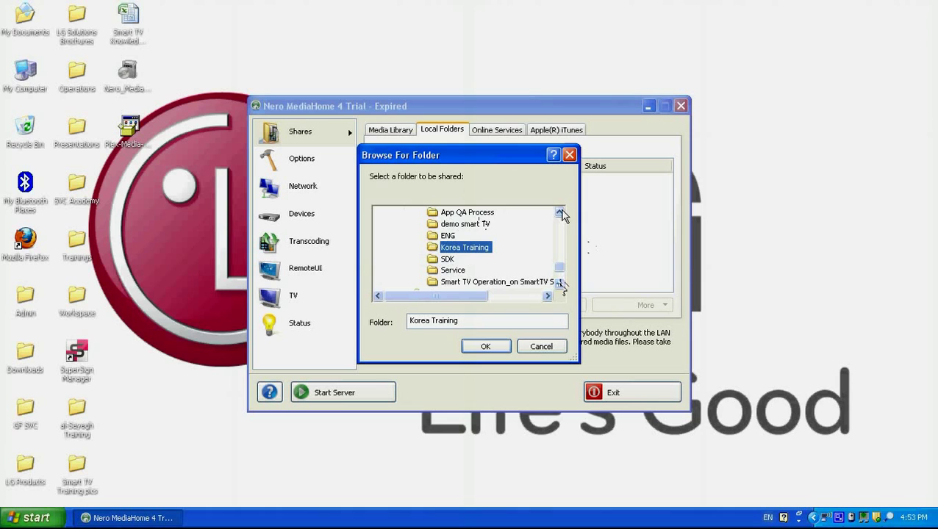
pyautogui.click(471, 227)
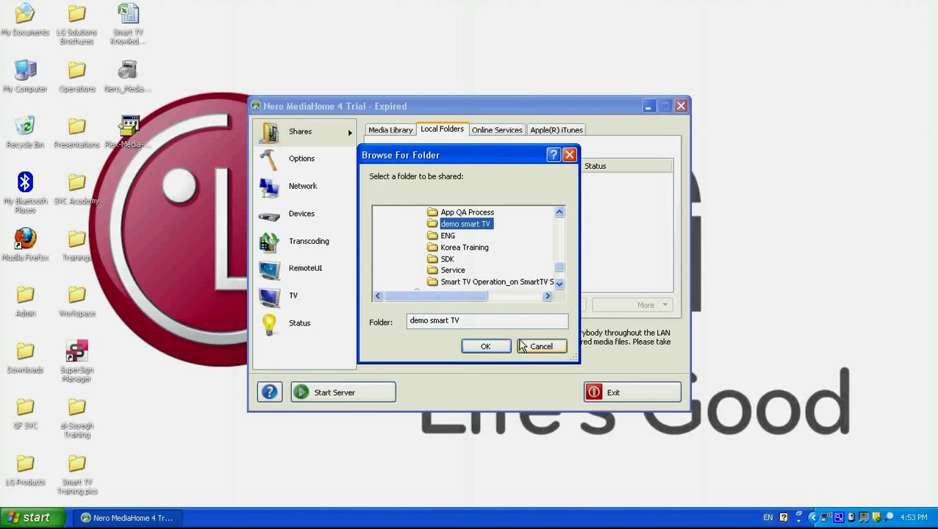
pyautogui.click(490, 351)
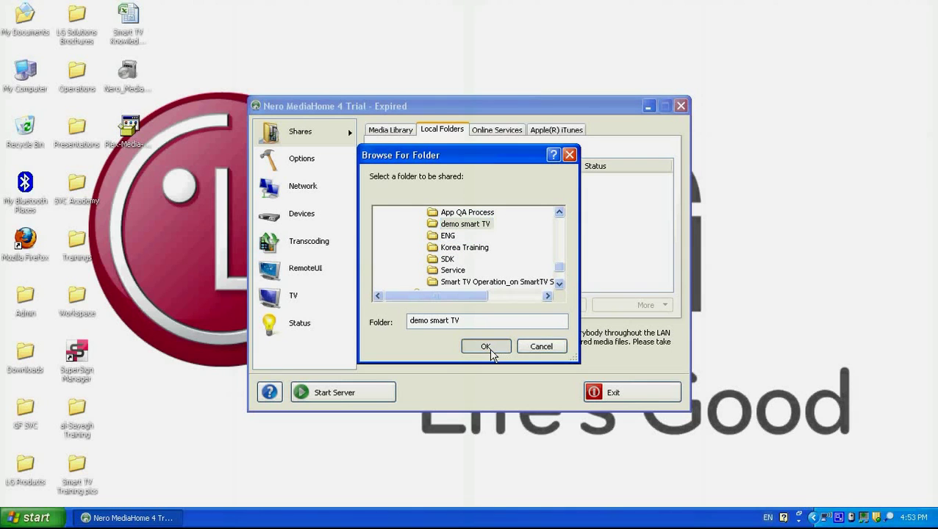
pyautogui.click(471, 284)
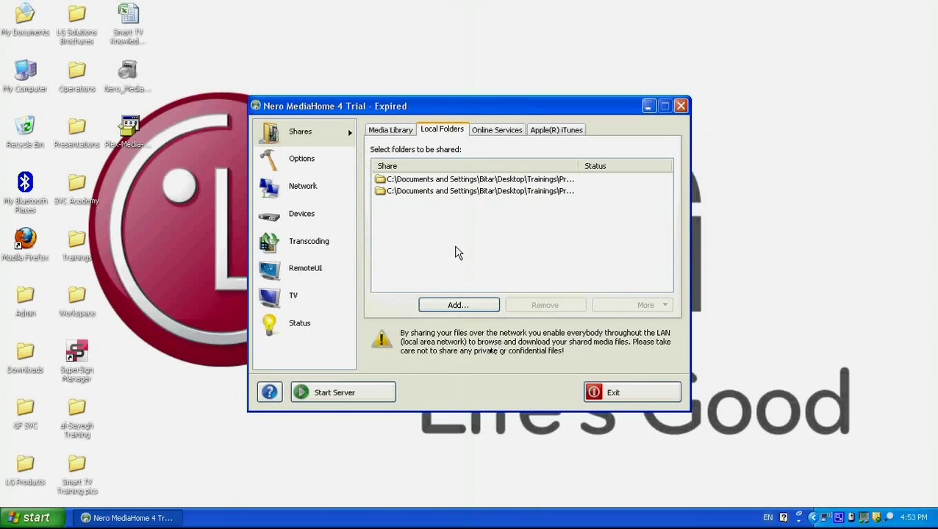
# Widen the Share column to show the full paths of the shared folders, and start the media server.
pyautogui.click(451, 192)
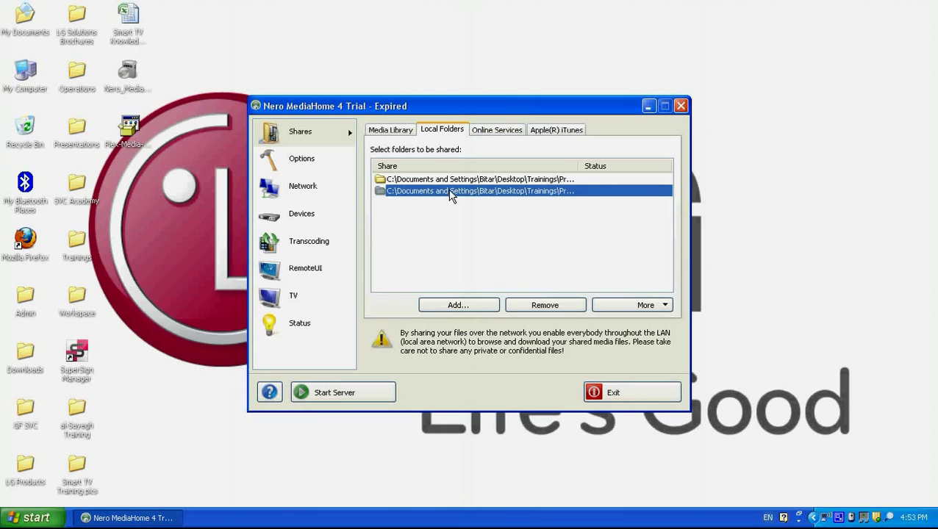
pyautogui.moveTo(590, 167); pyautogui.dragTo(668, 168)
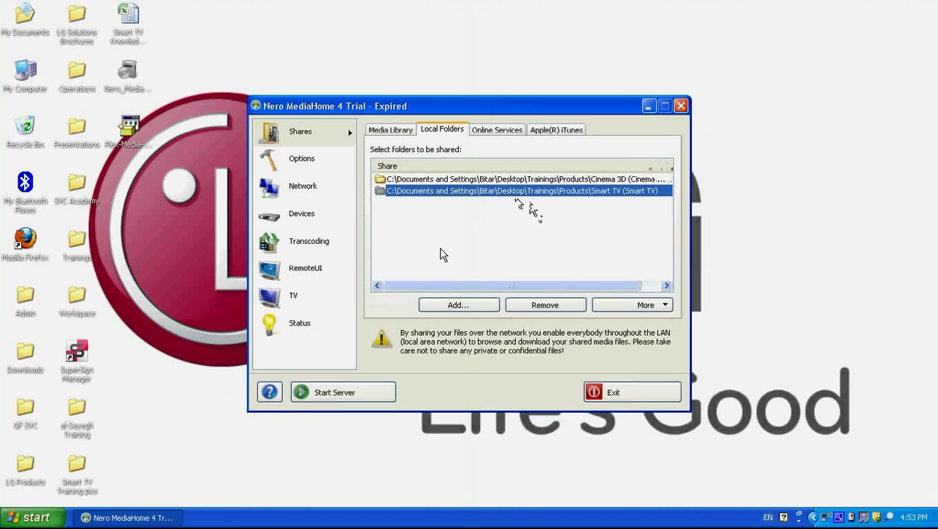
pyautogui.click(319, 401)
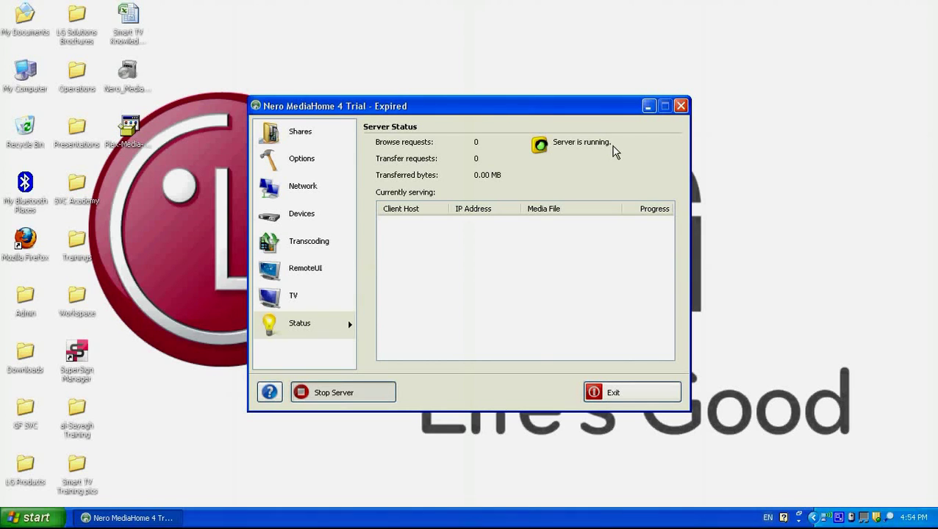
# Examine the first device found in the network, and check the server status.
pyautogui.click(299, 216)
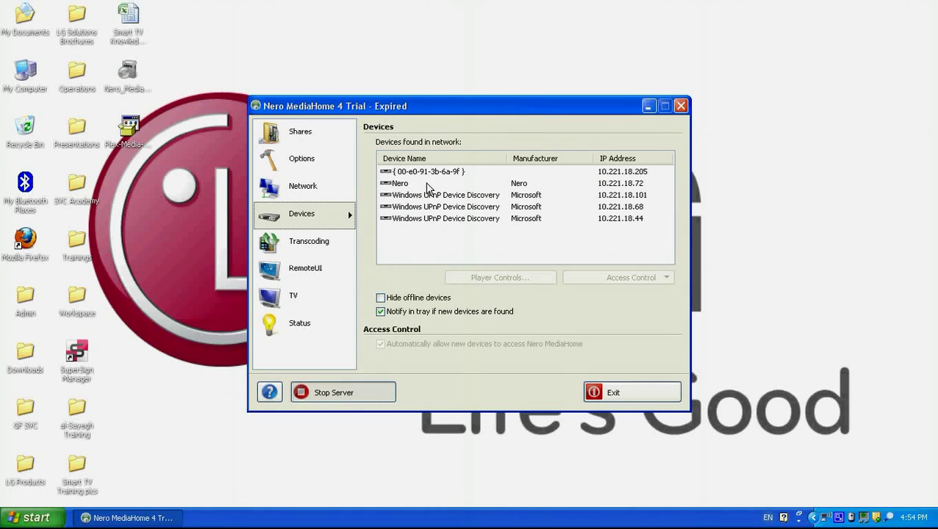
pyautogui.click(426, 176)
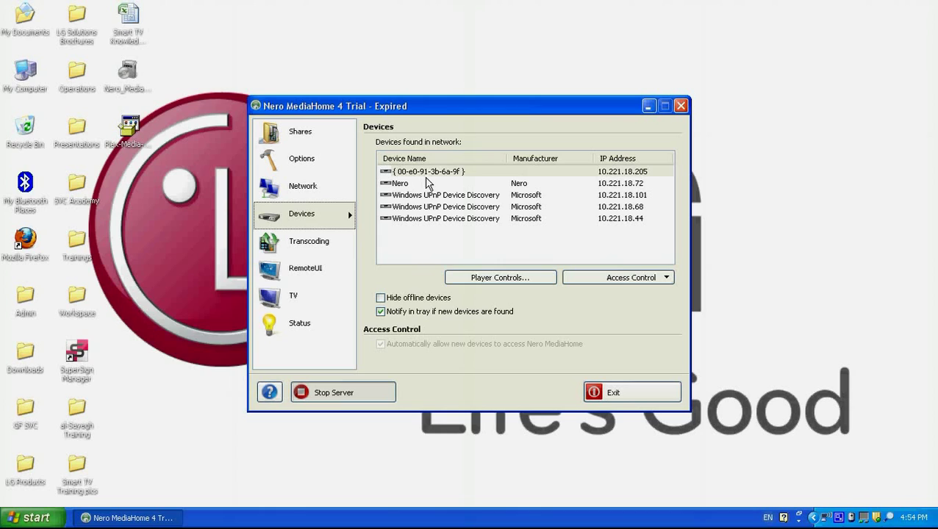
pyautogui.click(427, 176)
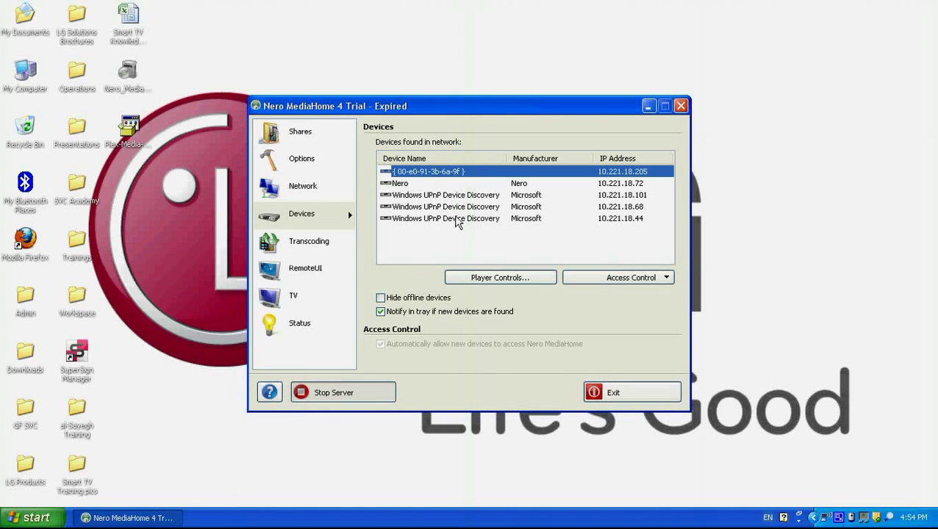
pyautogui.click(299, 328)
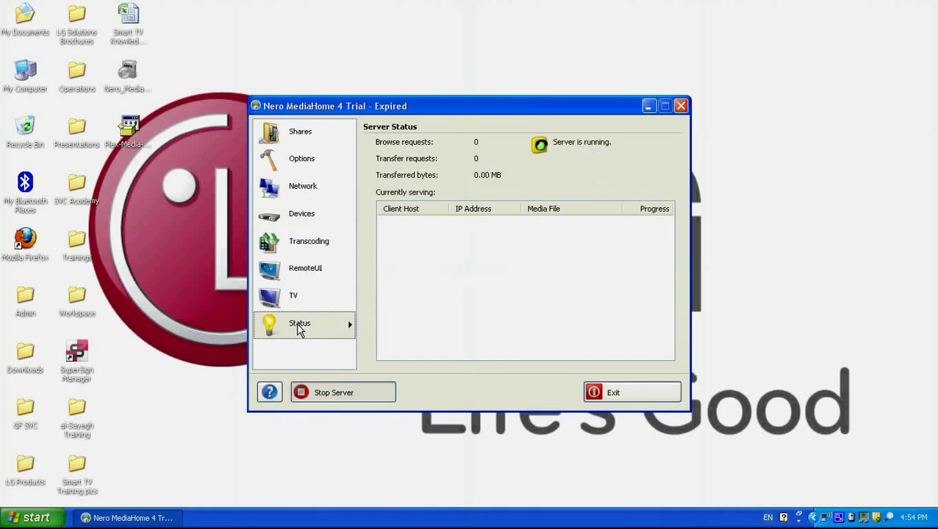